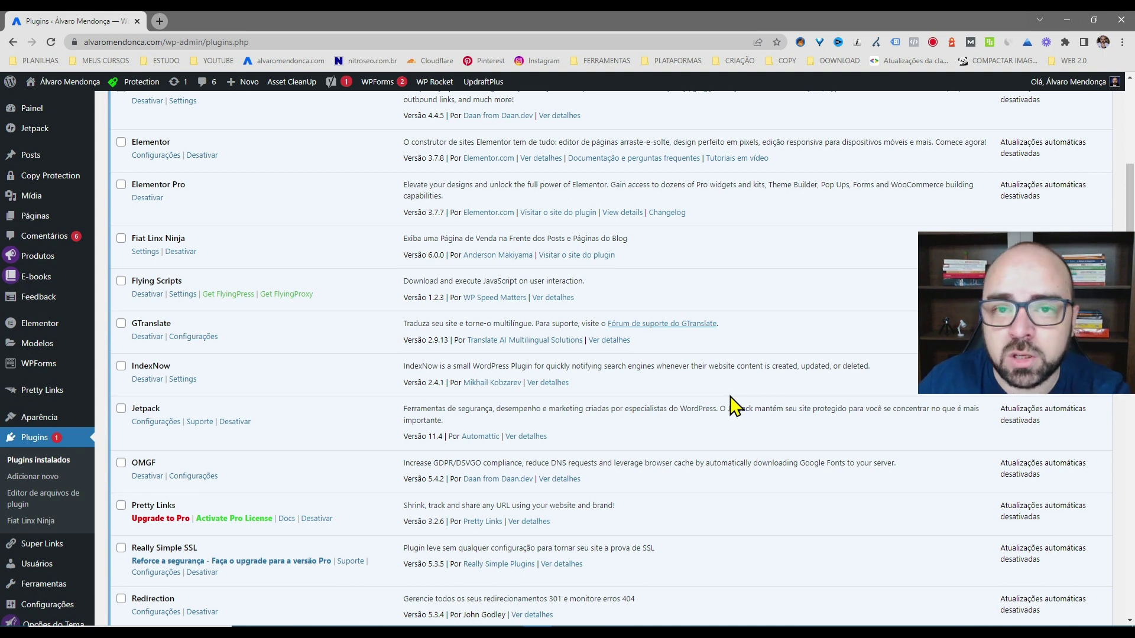
Look through the installed plugins list and check the version of the Super Links plugin
scroll(651, 363, down, 2)
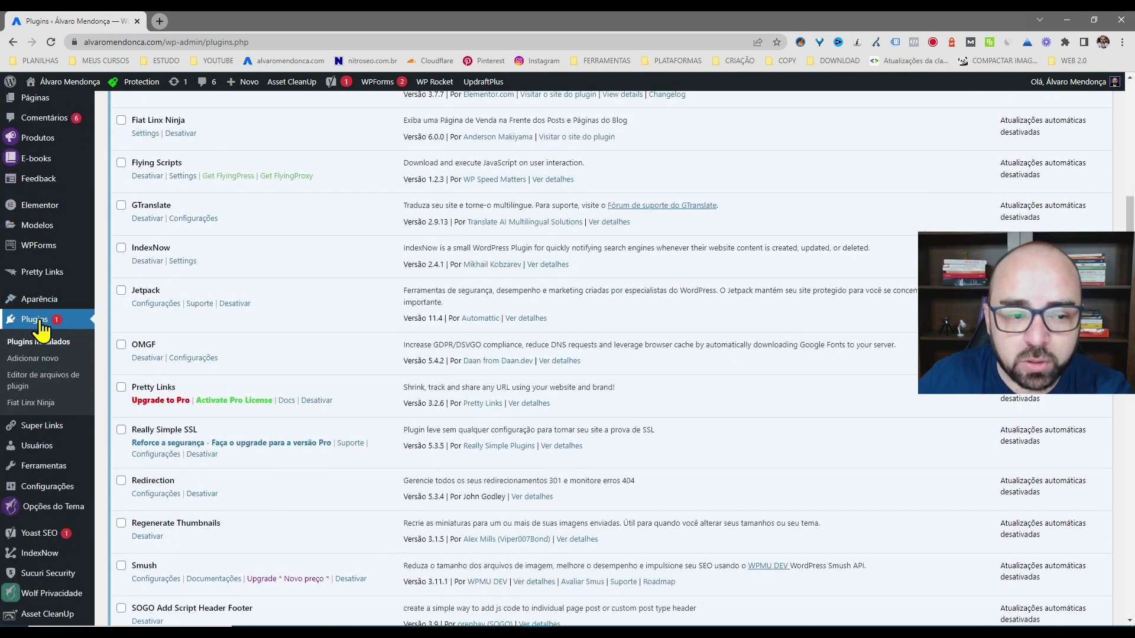
scroll(248, 344, down, 2)
scroll(266, 362, up, 5)
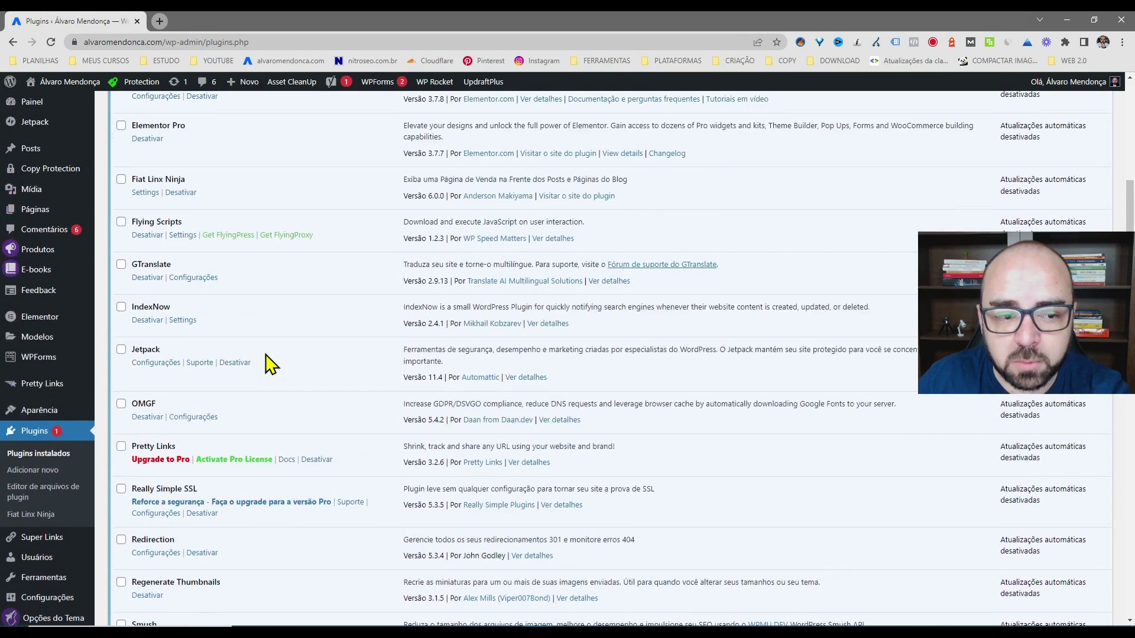
scroll(266, 363, up, 2)
scroll(266, 363, down, 2)
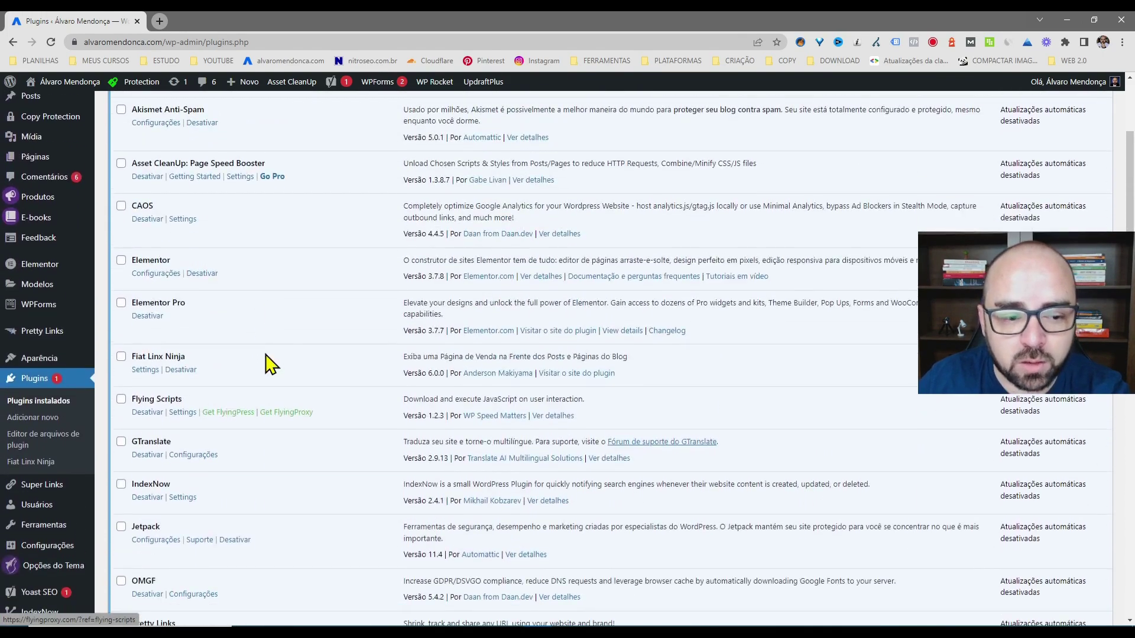
scroll(269, 363, down, 2)
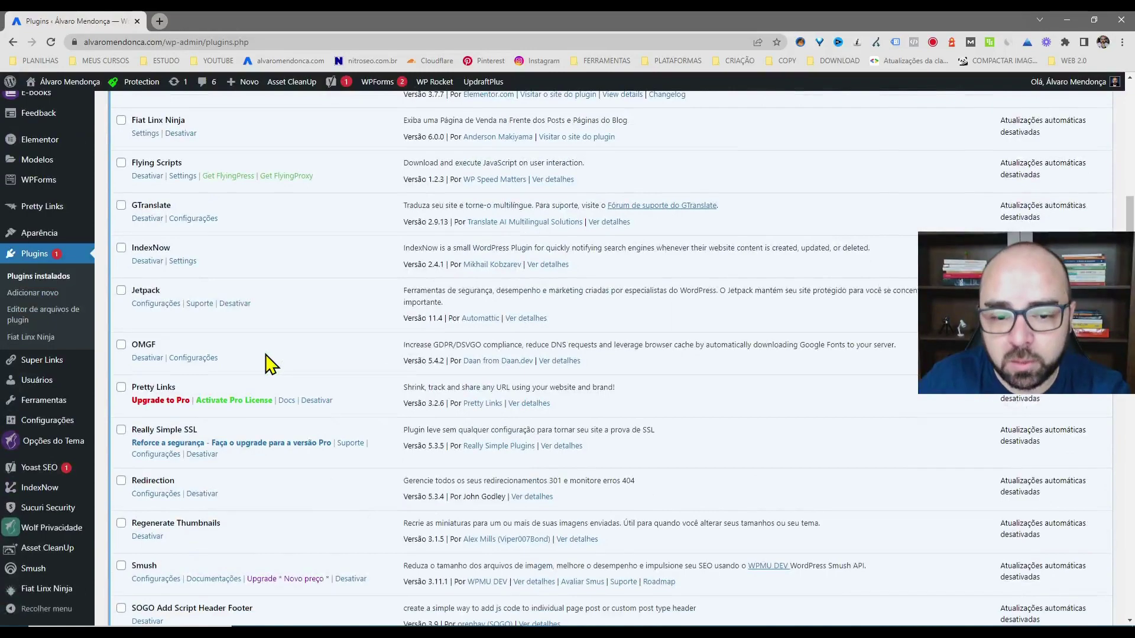
scroll(269, 364, down, 3)
scroll(270, 364, down, 1)
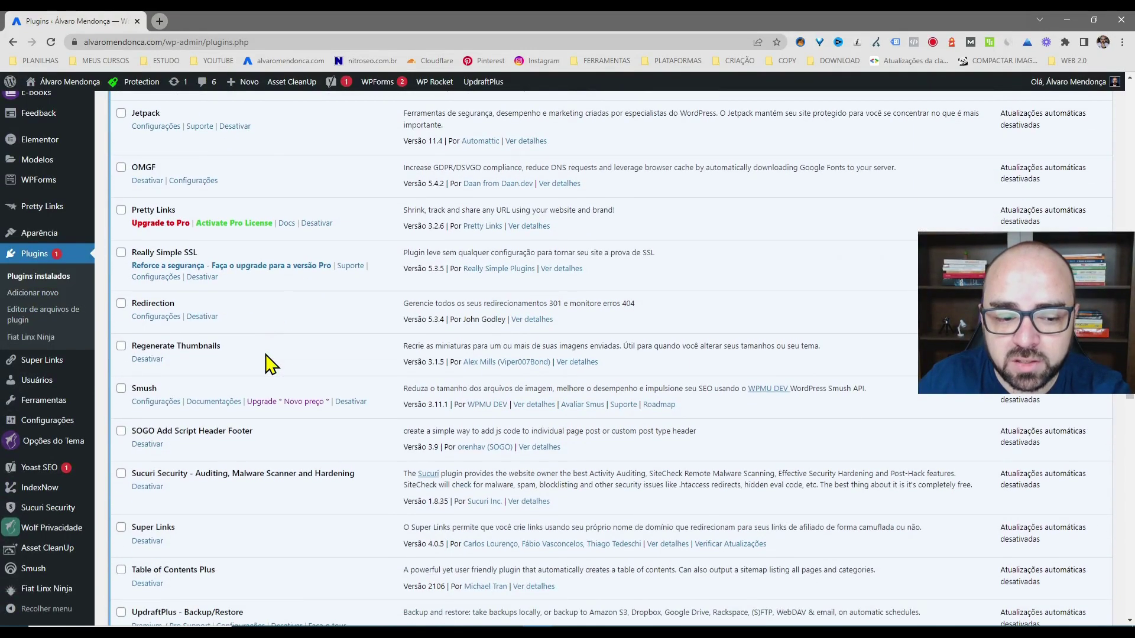
scroll(269, 363, down, 3)
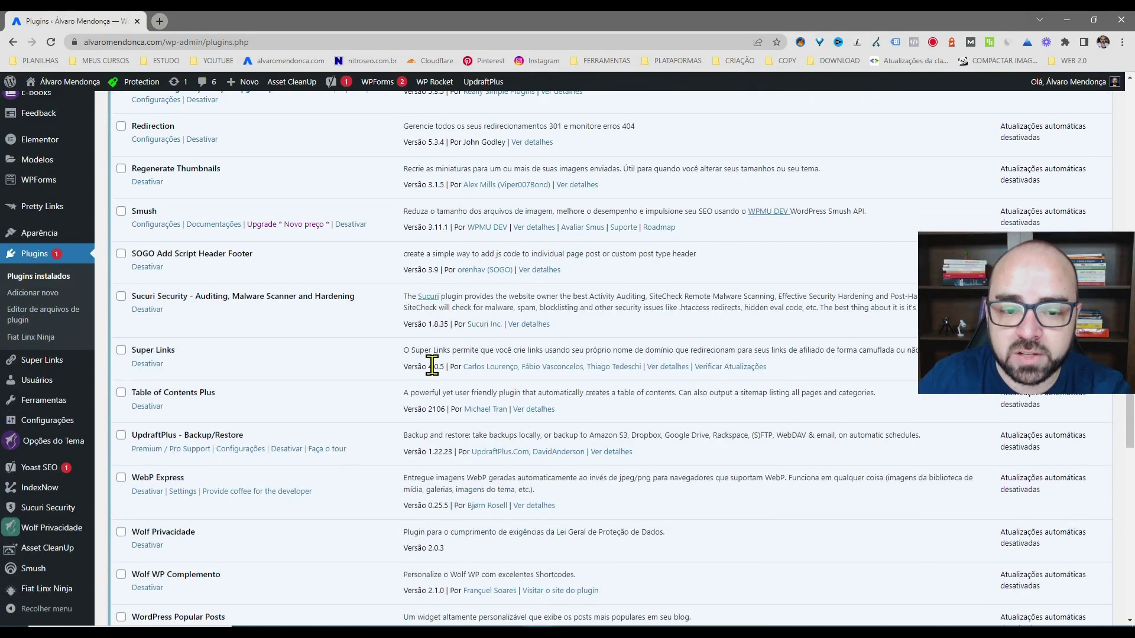
drag(429, 367, 444, 366)
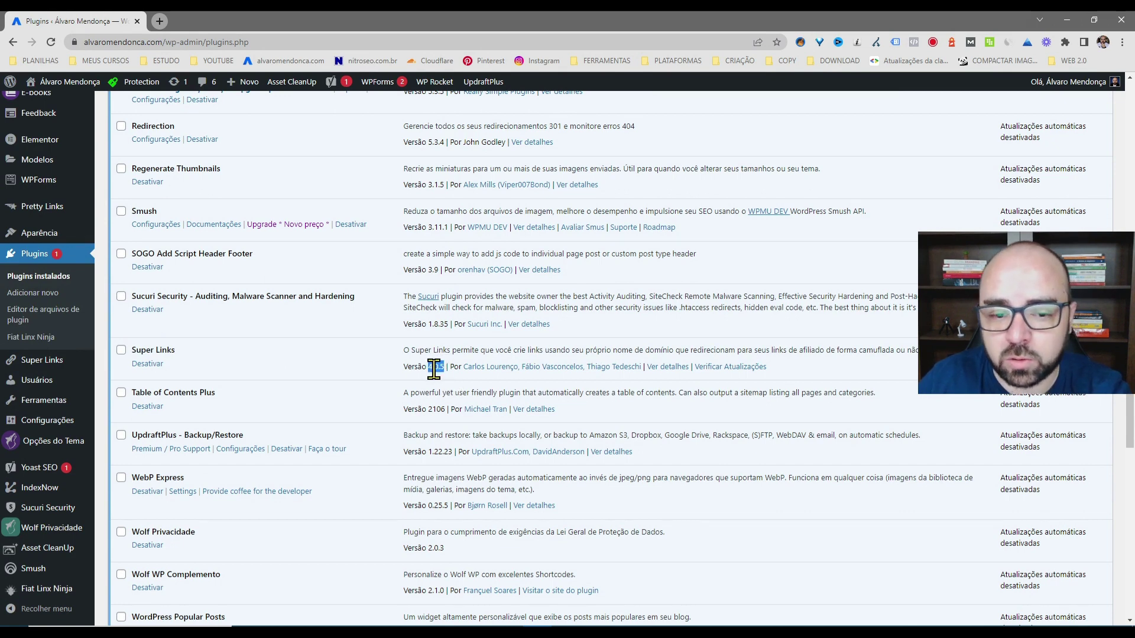
click(435, 367)
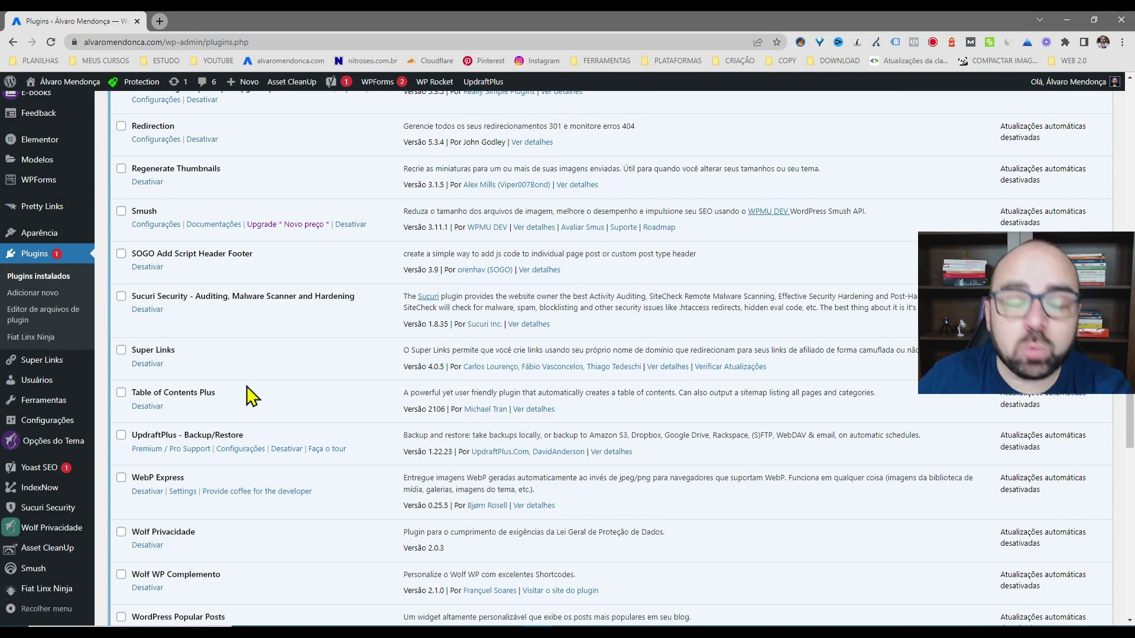
Open the Super Links cloned pages area and list the pages in the CLONADOS category
mouse_move(55, 363)
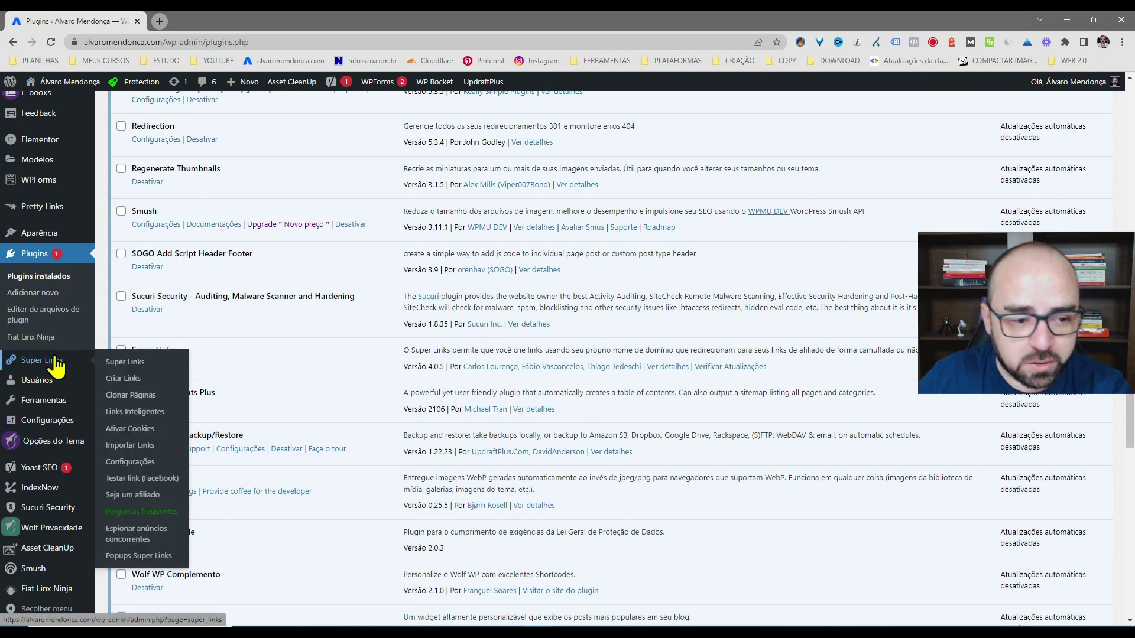
click(139, 397)
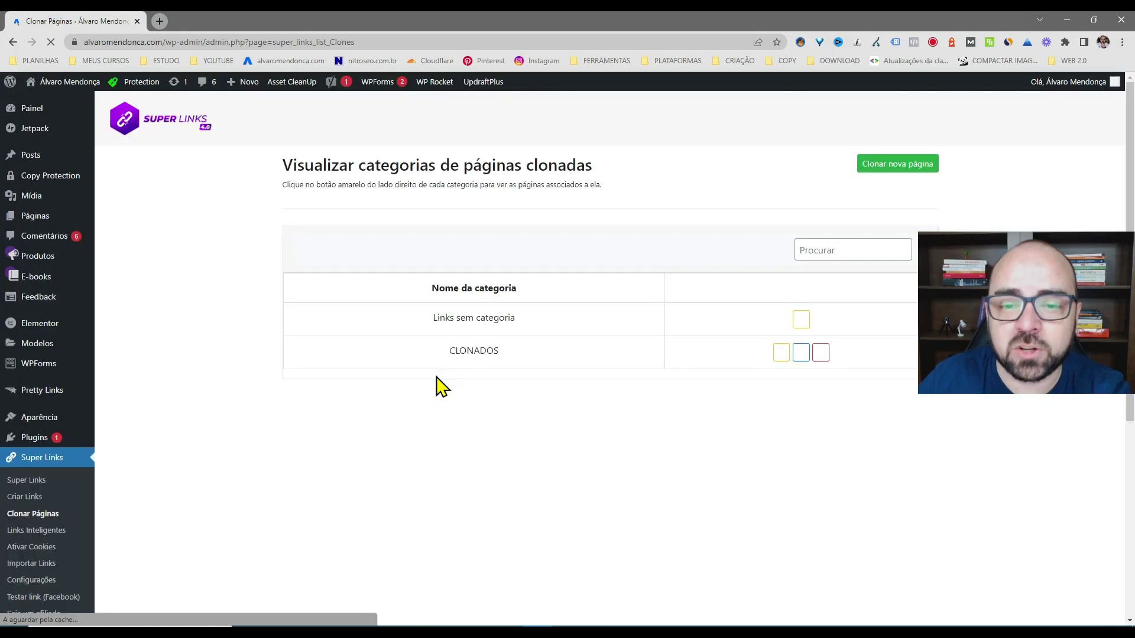
click(774, 353)
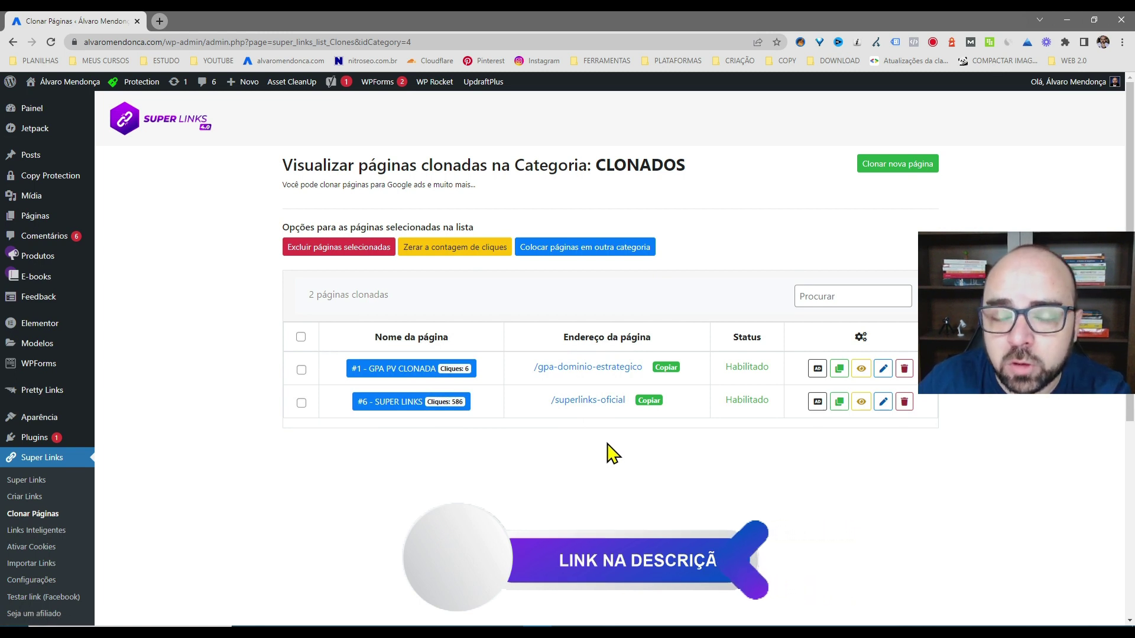
Open the SUPER LINKS cloned page for editing and expand its section for replacing HTML, links, images and texts
click(883, 402)
scroll(729, 434, down, 10)
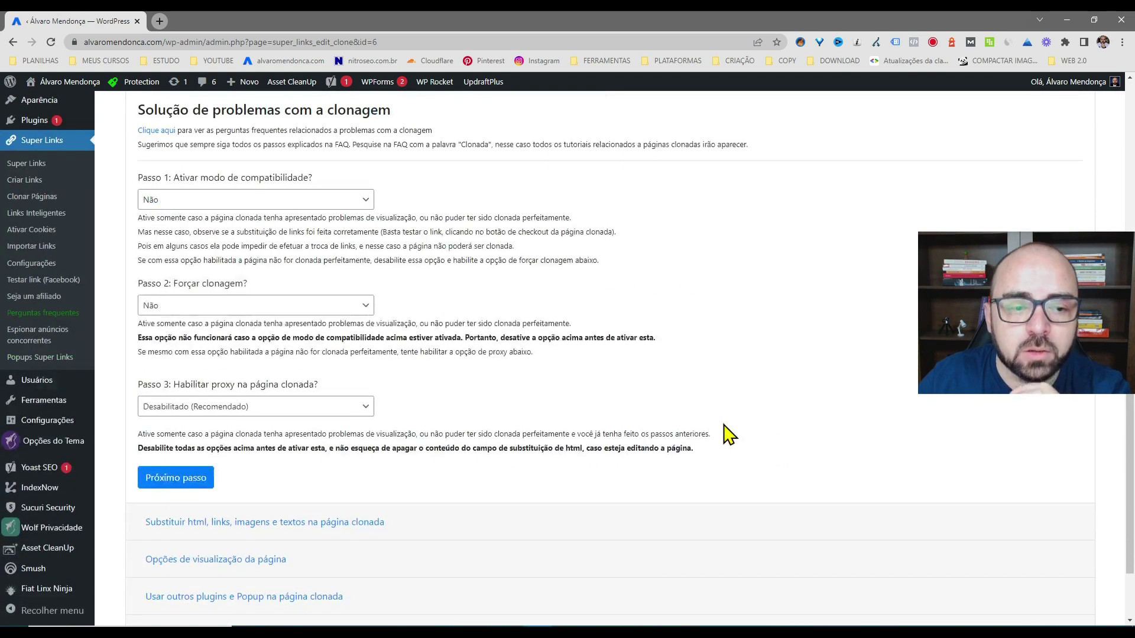
scroll(414, 467, down, 1)
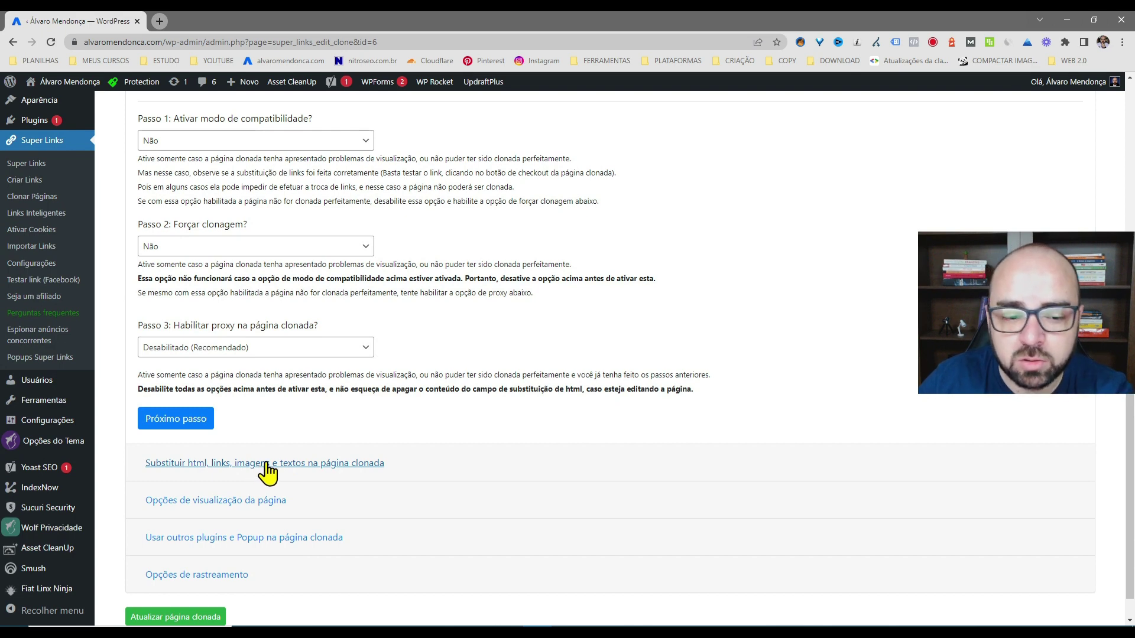
click(266, 465)
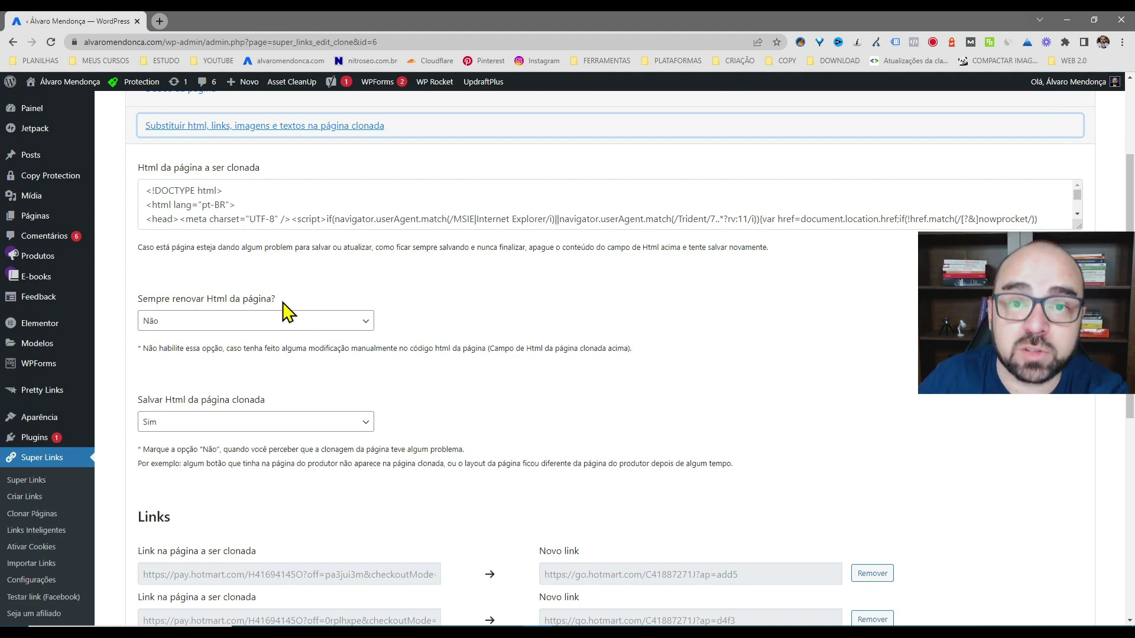
click(335, 287)
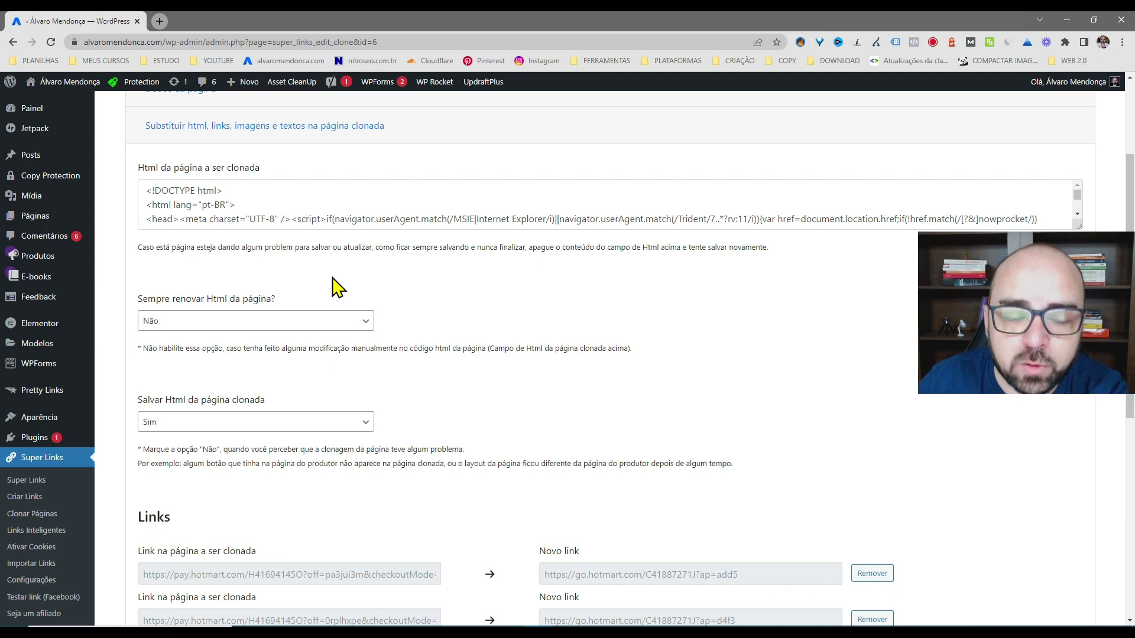
Inspect the available choices for "Sempre renovar Html da página?" without changing the setting
click(207, 323)
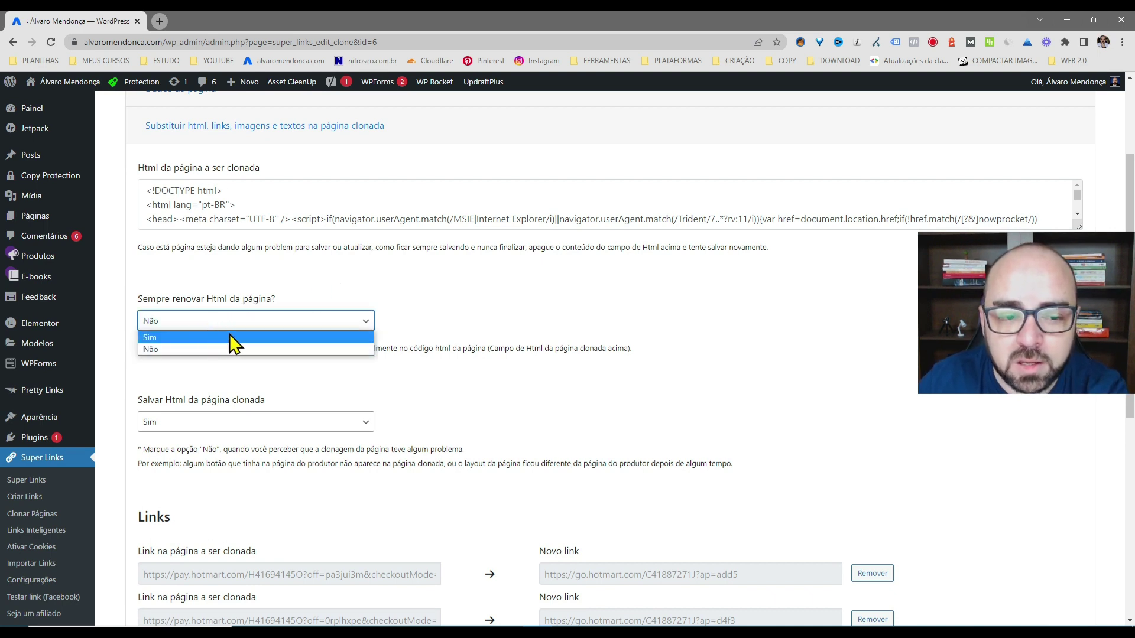
click(324, 296)
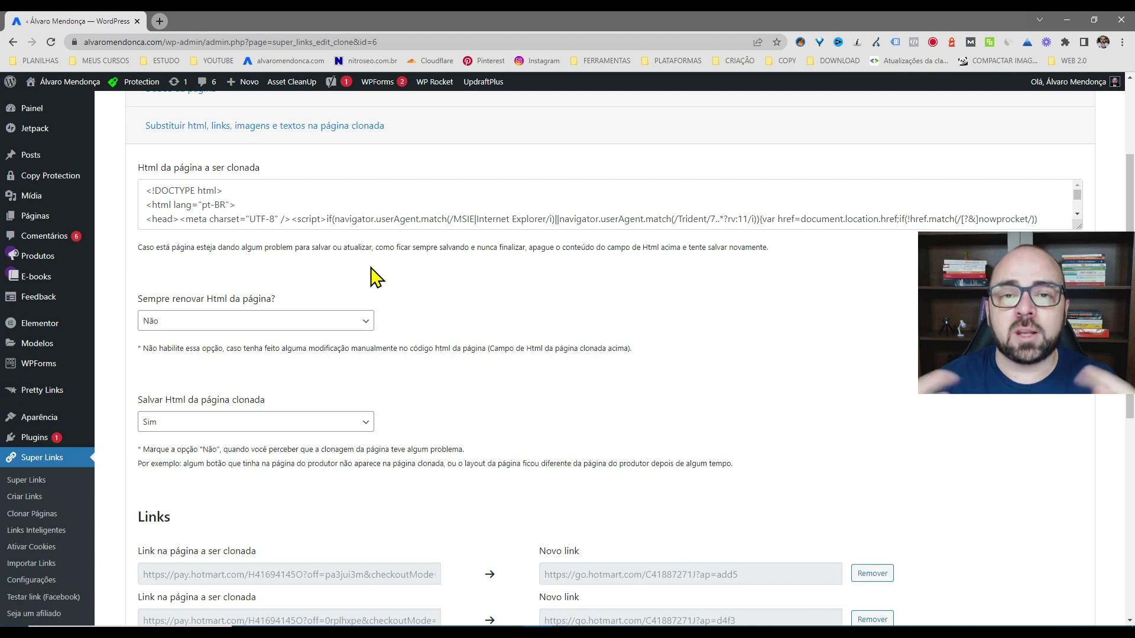
click(214, 327)
click(213, 323)
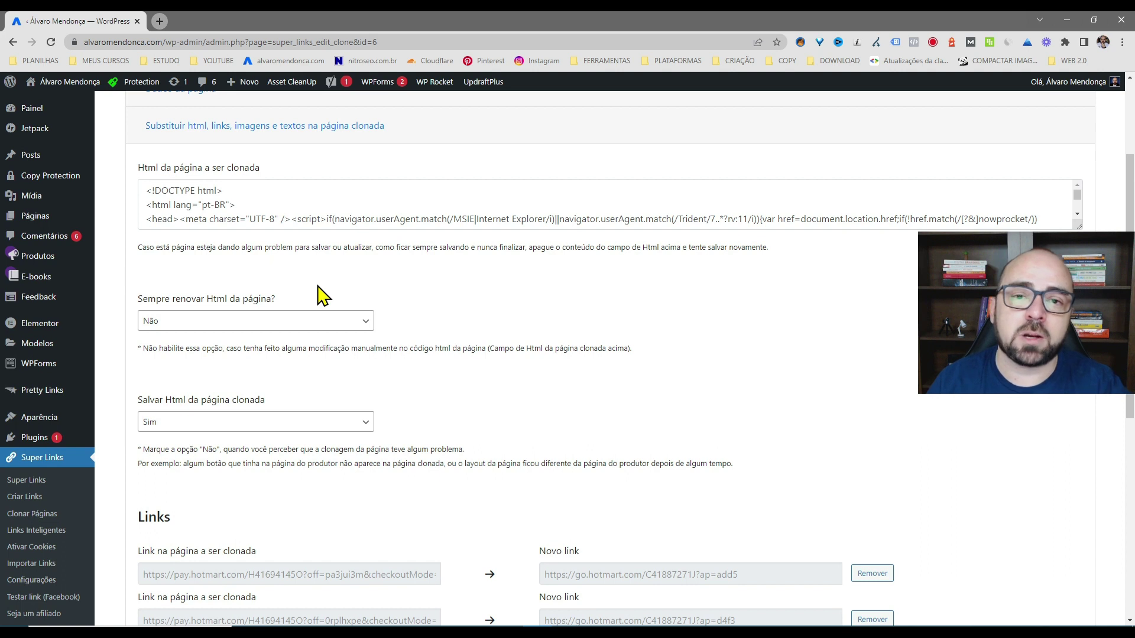
click(242, 324)
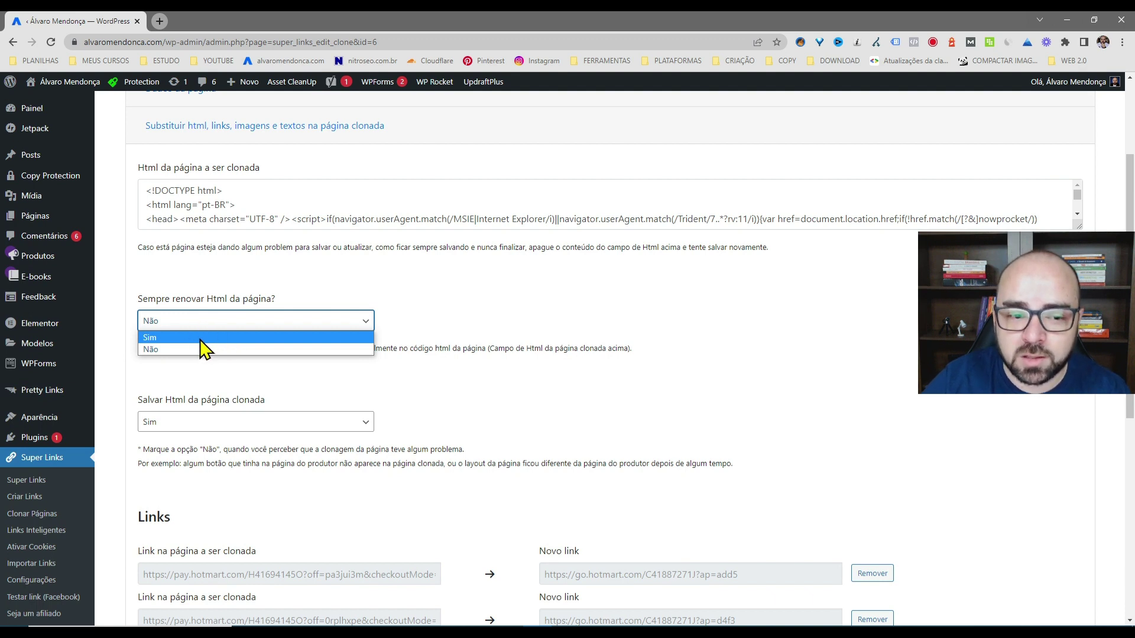
click(322, 279)
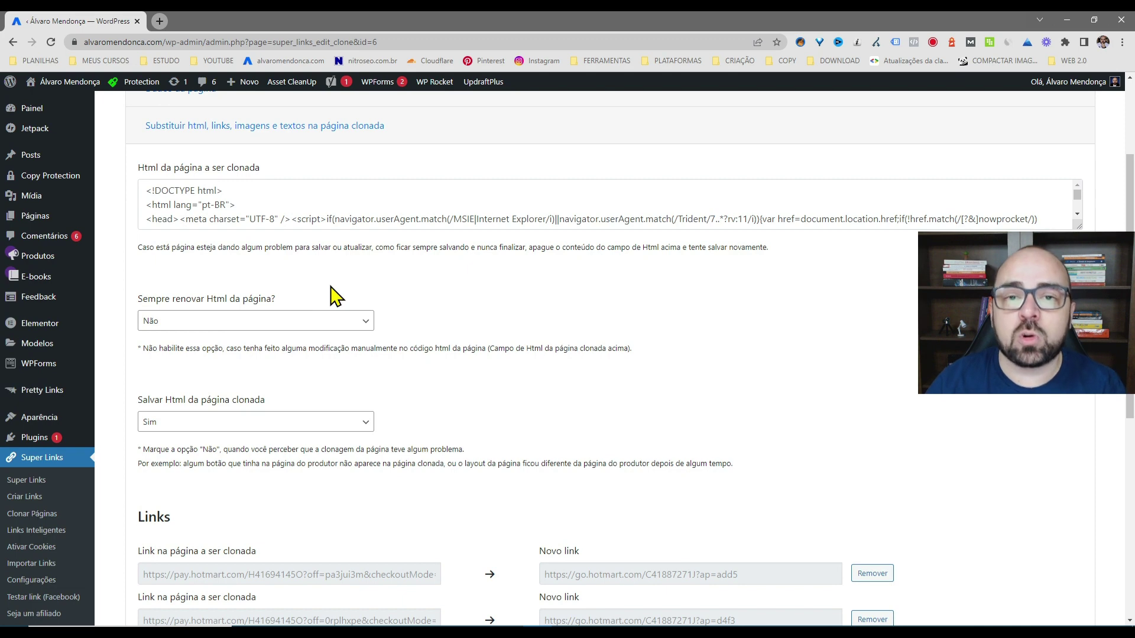
Enlarge the "Html da página a ser clonada" text box vertically to show more of the page code
click(1077, 222)
drag(1077, 223, 1078, 355)
click(997, 438)
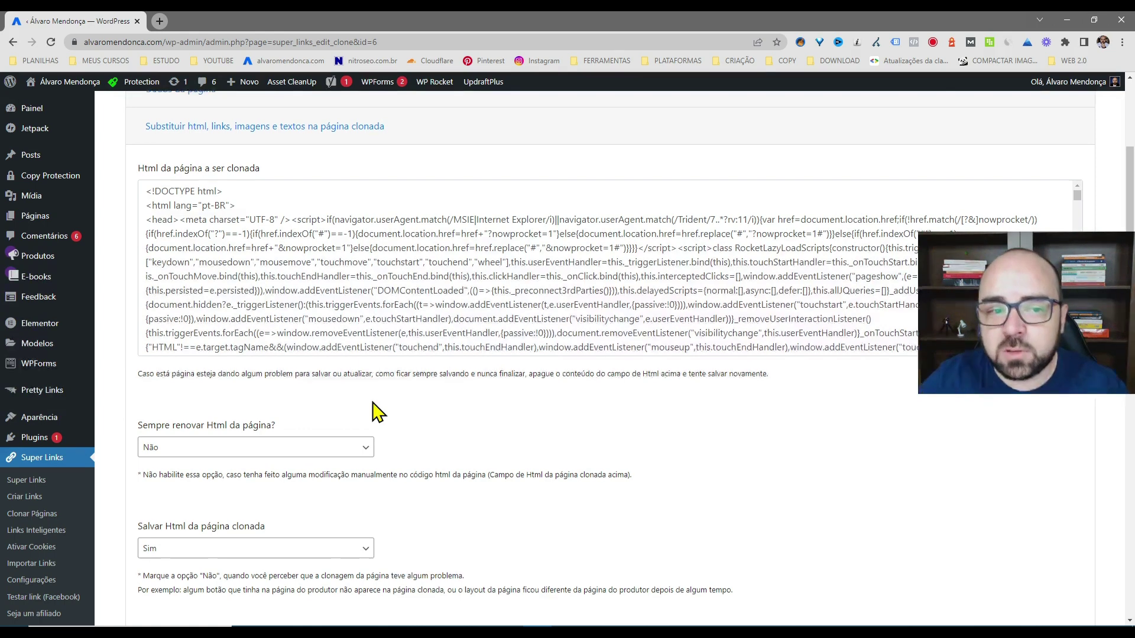
Collapse and reopen the replacement section, and review its HTML renewal and saving settings and the checkout link replacements
scroll(377, 412, up, 2)
click(349, 244)
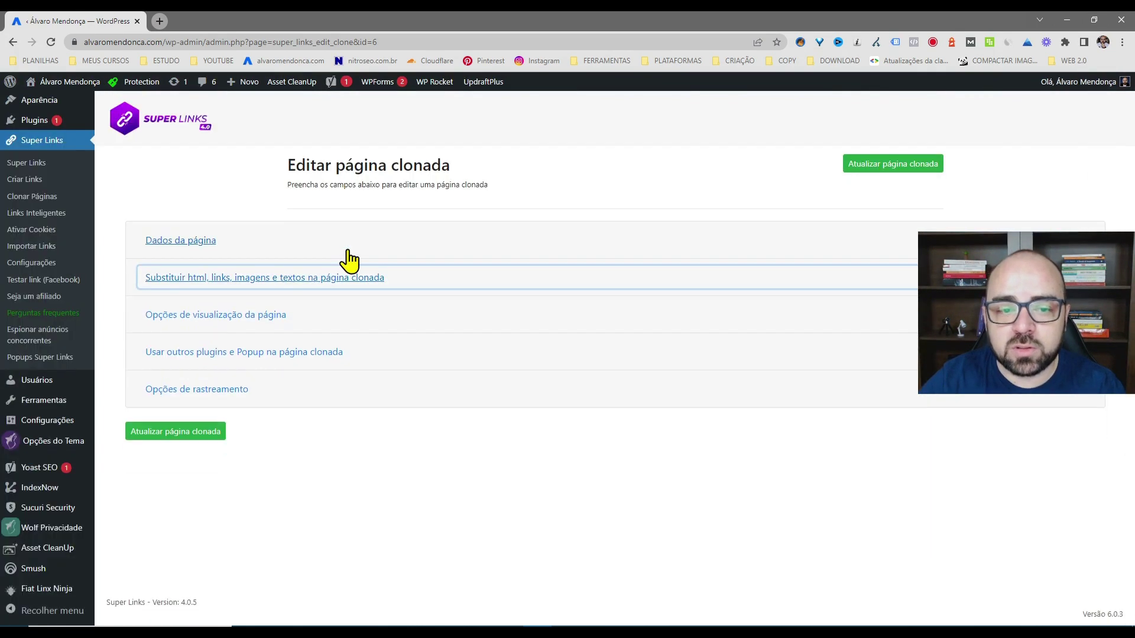
click(253, 280)
scroll(347, 397, down, 10)
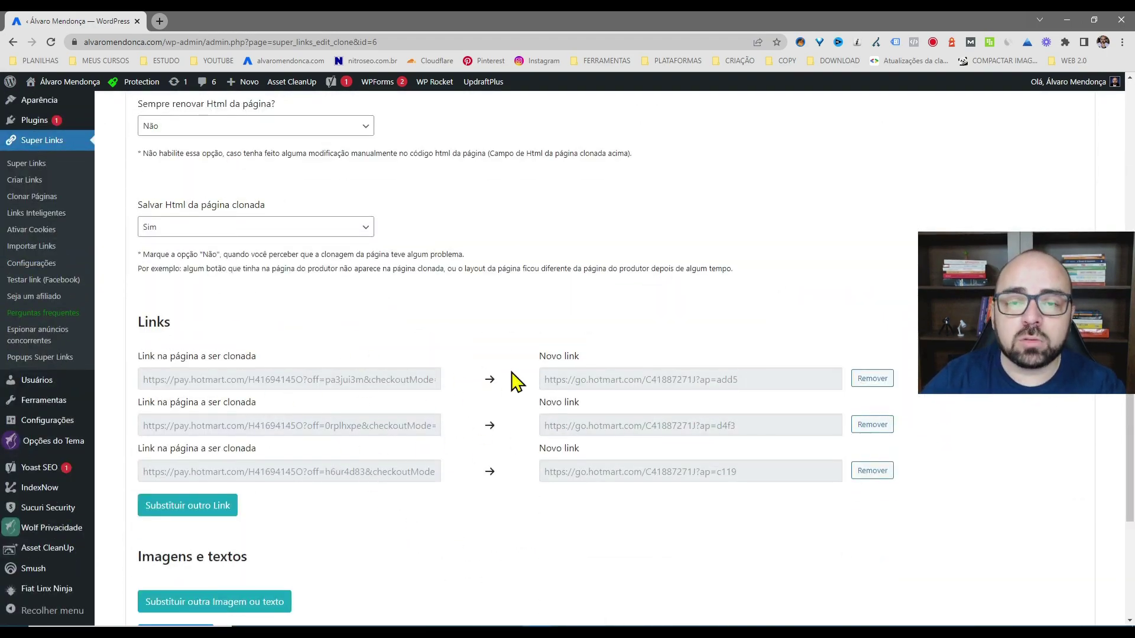
scroll(343, 382, up, 4)
scroll(583, 385, down, 7)
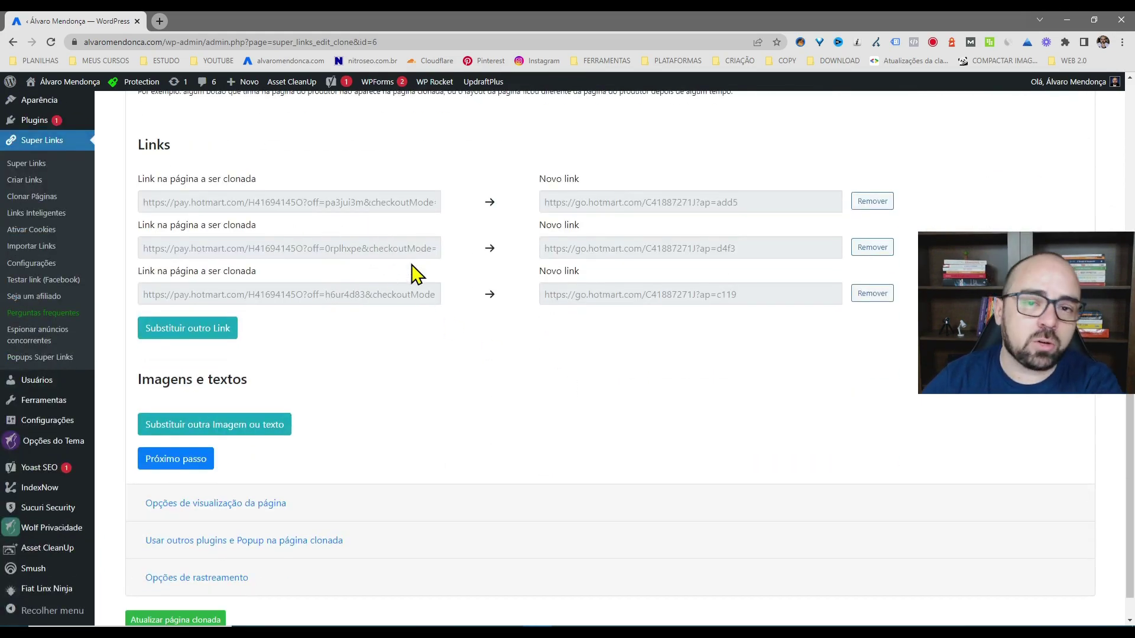
scroll(422, 275, up, 2)
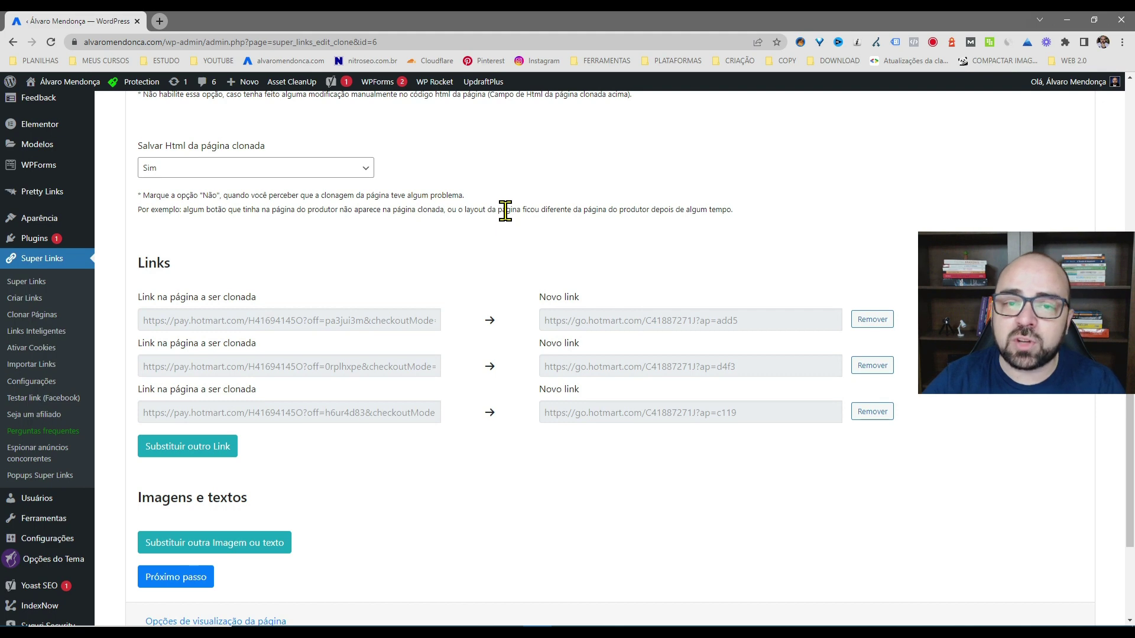
scroll(497, 228, down, 1)
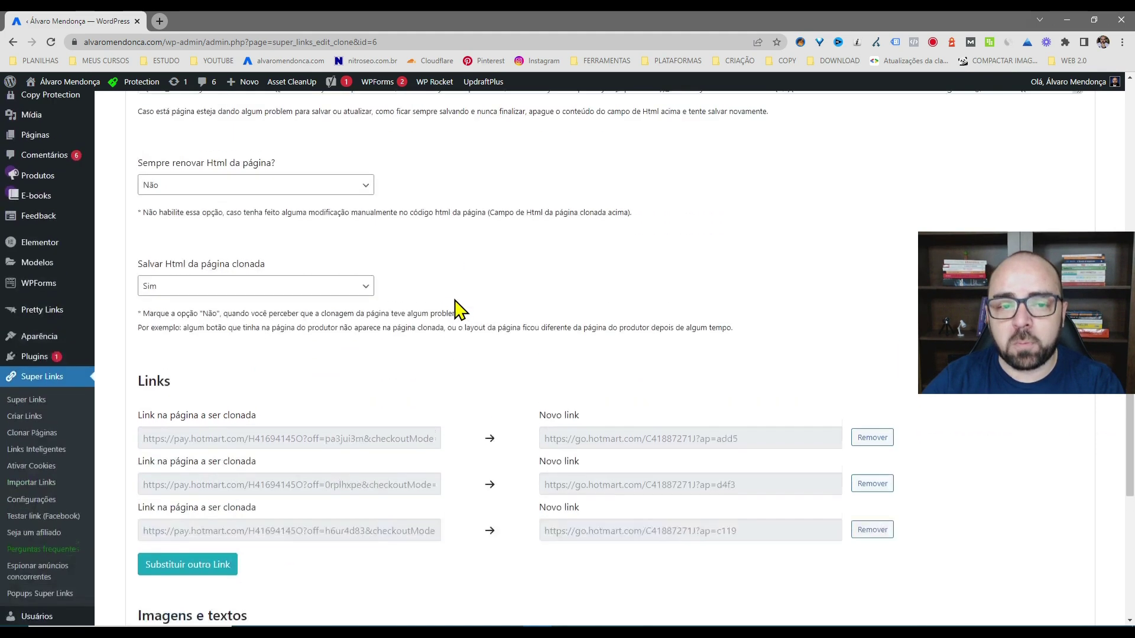
scroll(459, 309, up, 5)
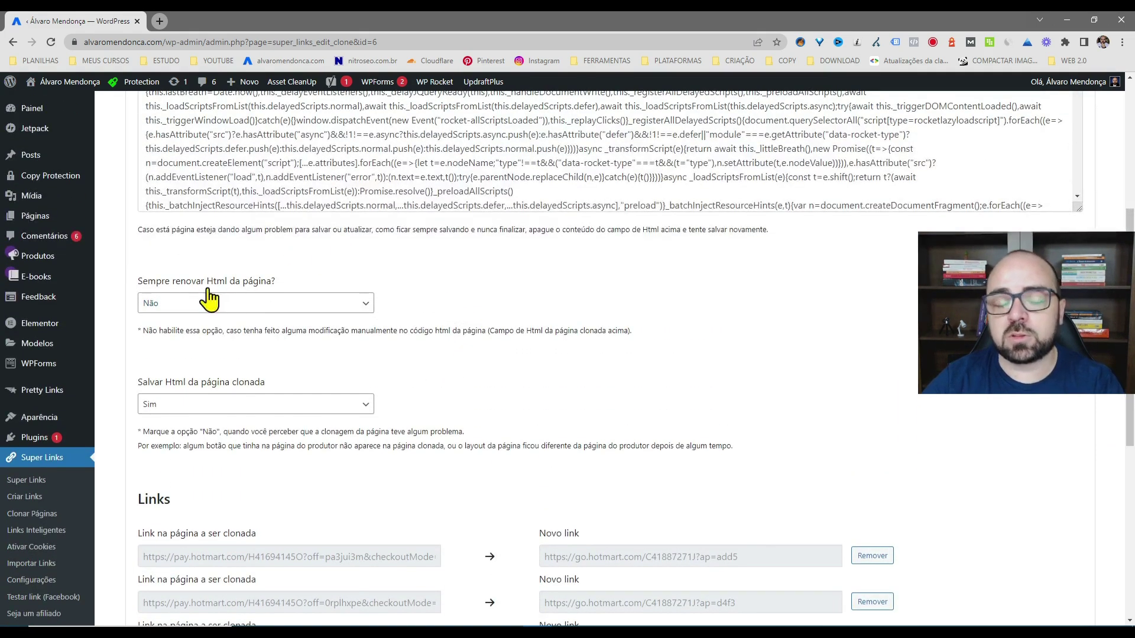